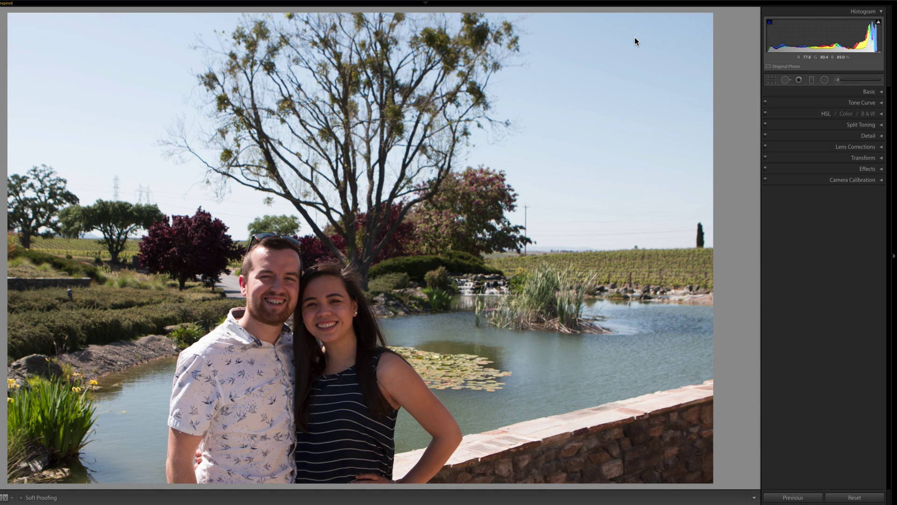
Draw a radial filter ellipse around the couple and shift it over them.
mouse_move(424, 14)
left_click(824, 81)
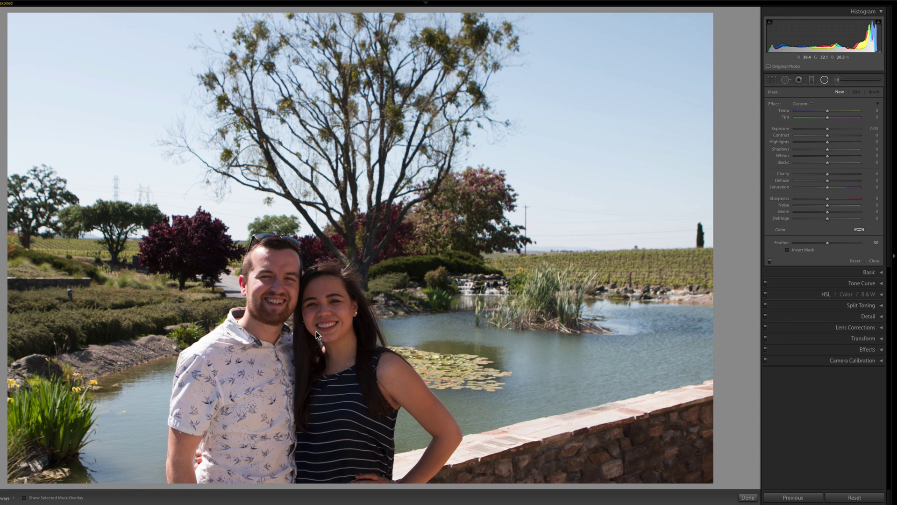
left_click_drag(282, 325, 425, 463)
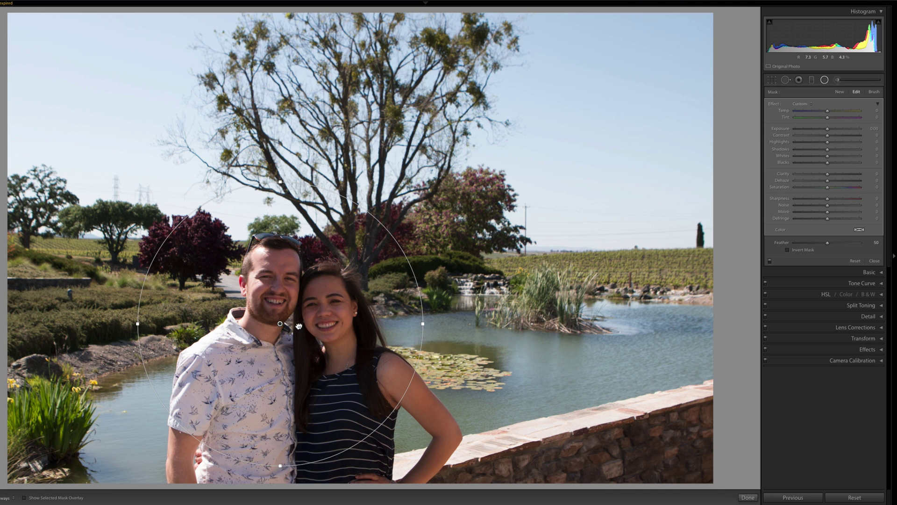
left_click_drag(299, 326, 318, 354)
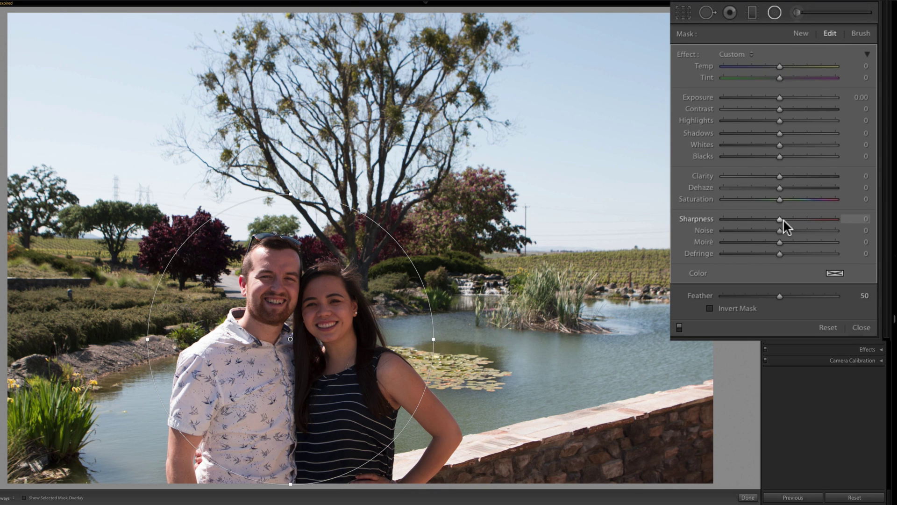
Set the filter's Sharpness to −100, briefly inverting the mask and then restoring it.
left_click_drag(783, 219, 694, 227)
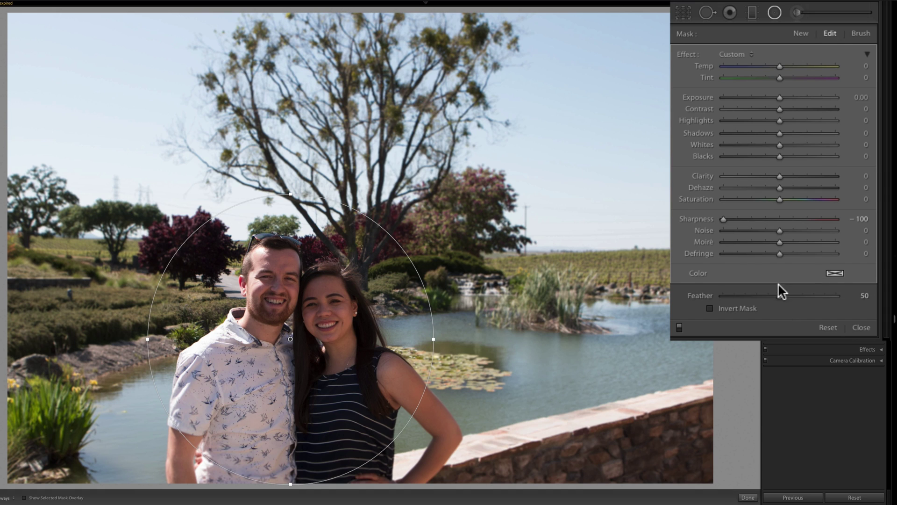
left_click(710, 308)
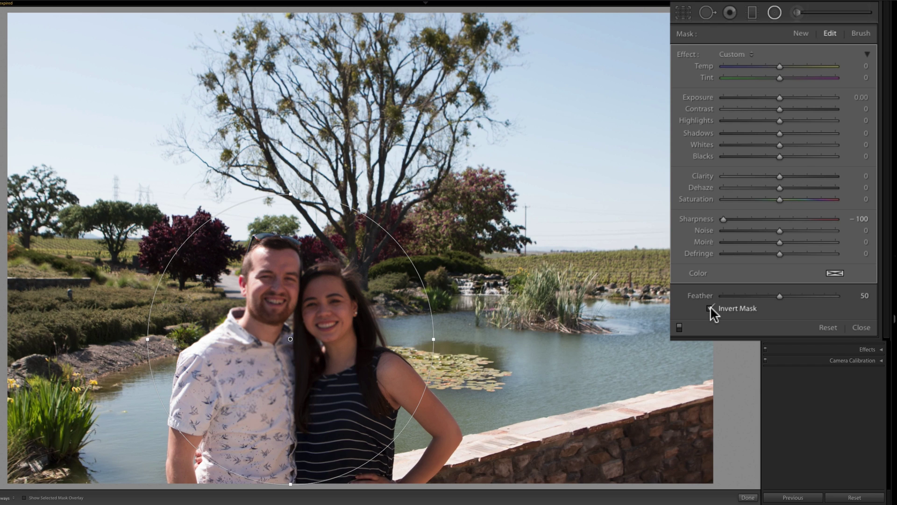
left_click(710, 308)
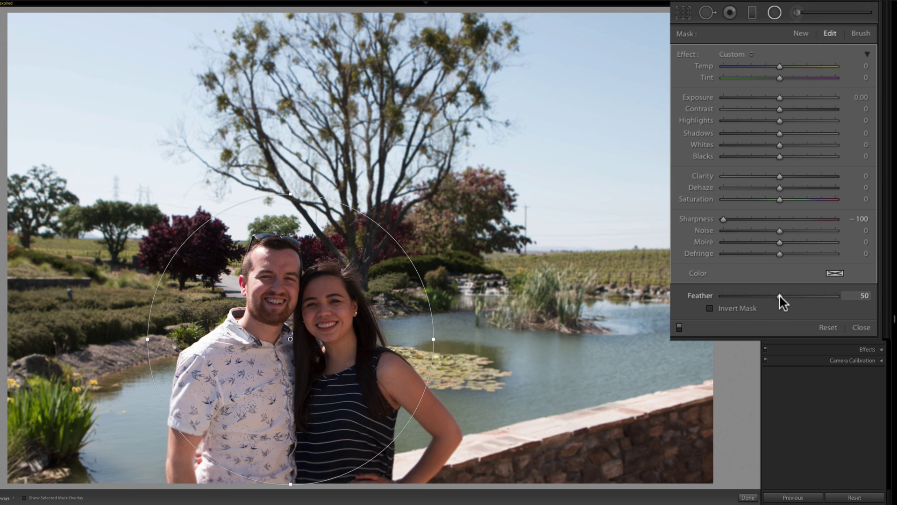
Raise Feather to 100 and reshape the ellipse taller and wider around the couple.
left_click_drag(779, 296, 881, 301)
left_click_drag(300, 340, 302, 362)
left_click_drag(437, 362, 449, 363)
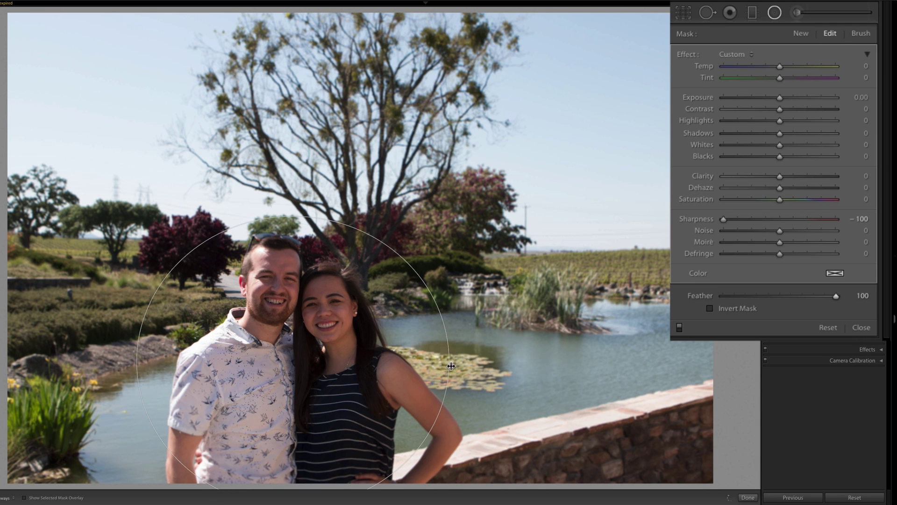
left_click_drag(282, 290, 293, 299)
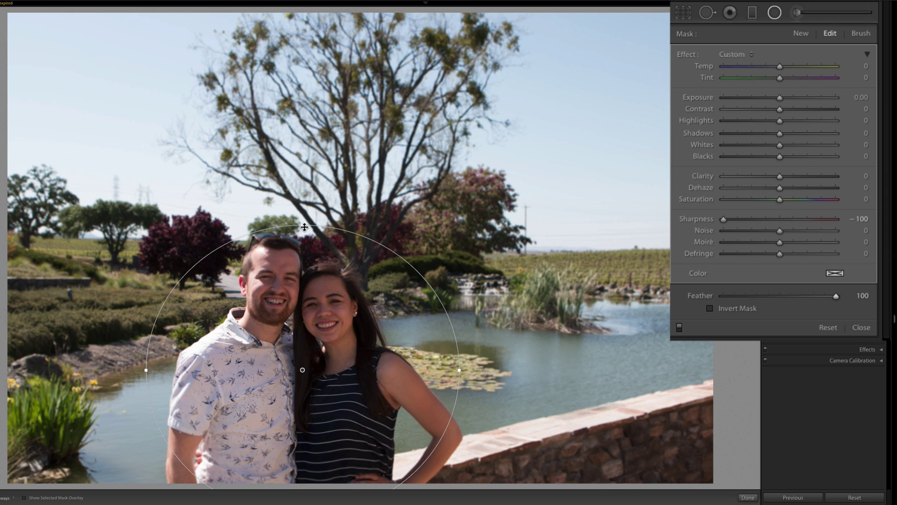
left_click_drag(303, 225, 304, 214)
left_click_drag(355, 259, 353, 249)
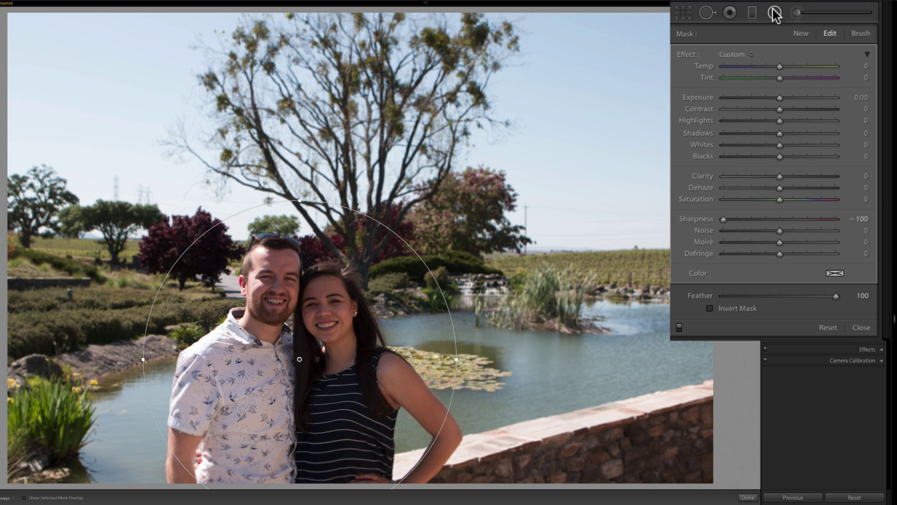
Use the mask Brush at size 8.5, undo a stray stroke, and show the red overlay.
left_click(862, 33)
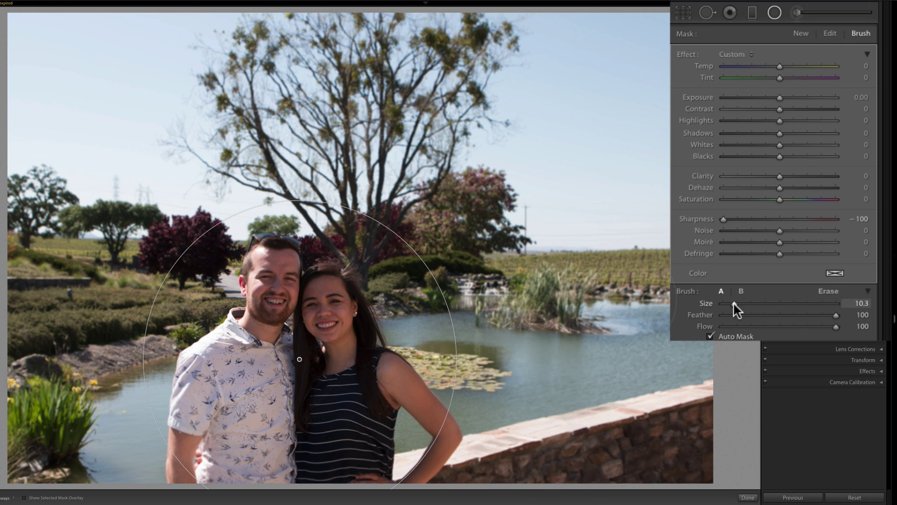
left_click_drag(729, 301, 730, 302)
key("super+z")
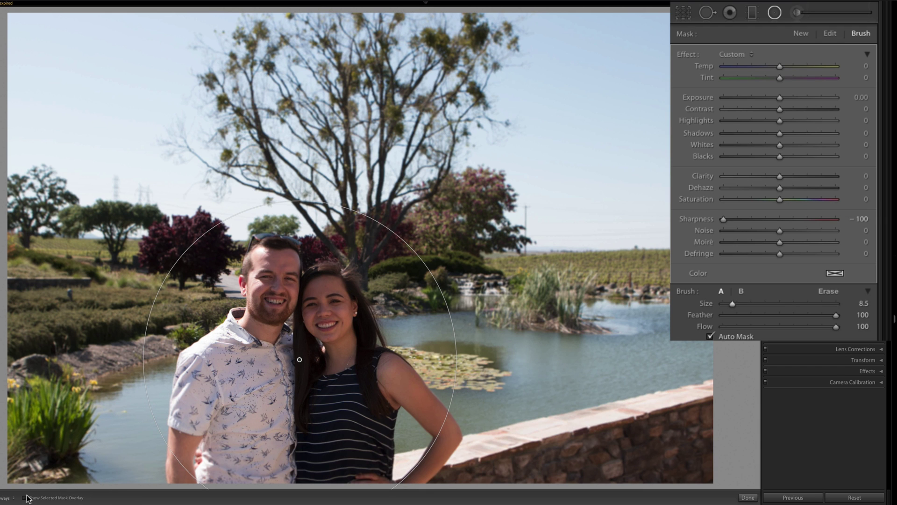
left_click(24, 497)
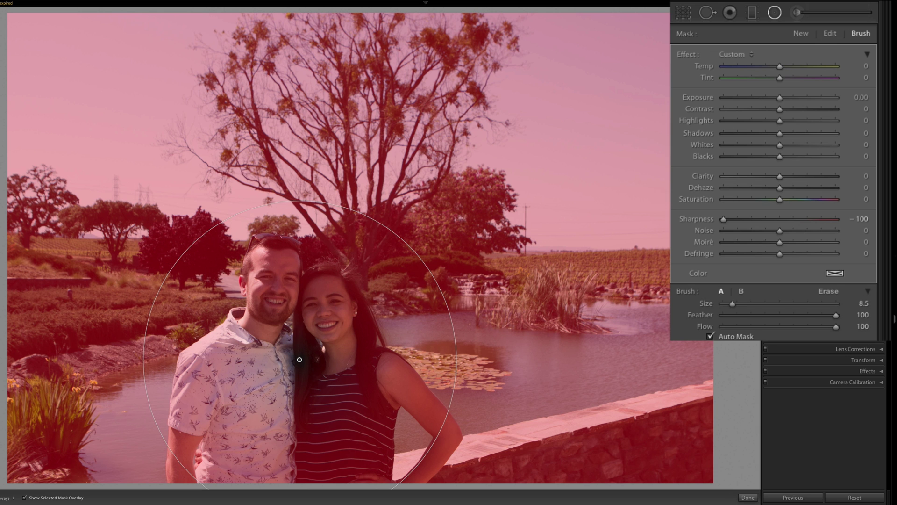
Draw a new, wider radial filter around the couple and set its mask brush to Erase.
key("k")
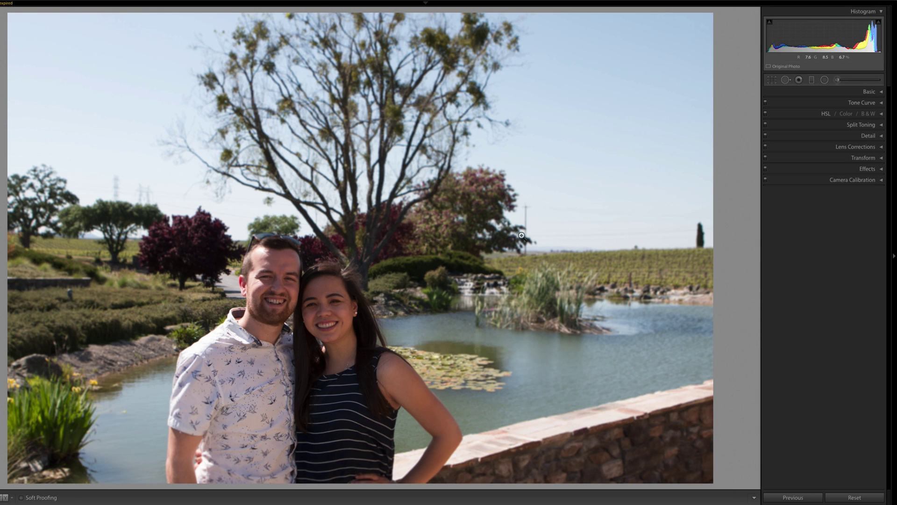
left_click(824, 80)
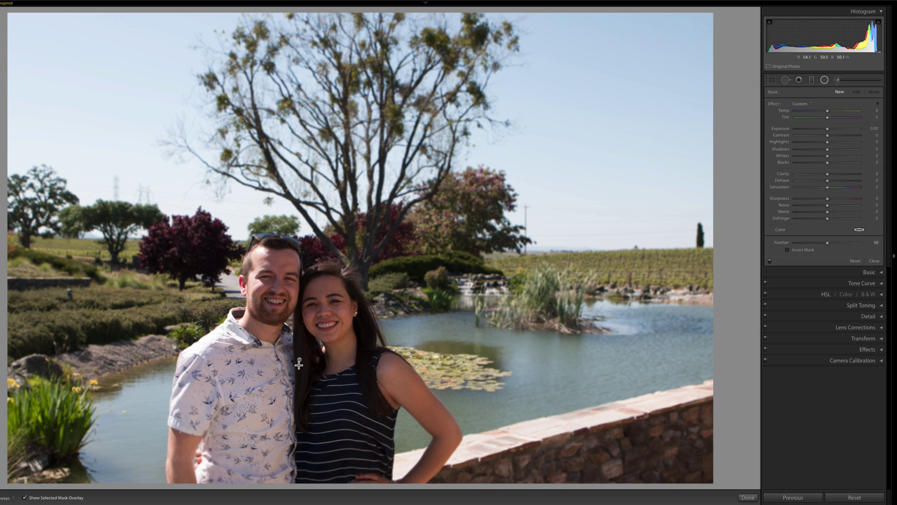
left_click_drag(299, 360, 456, 201)
left_click_drag(838, 244, 831, 246)
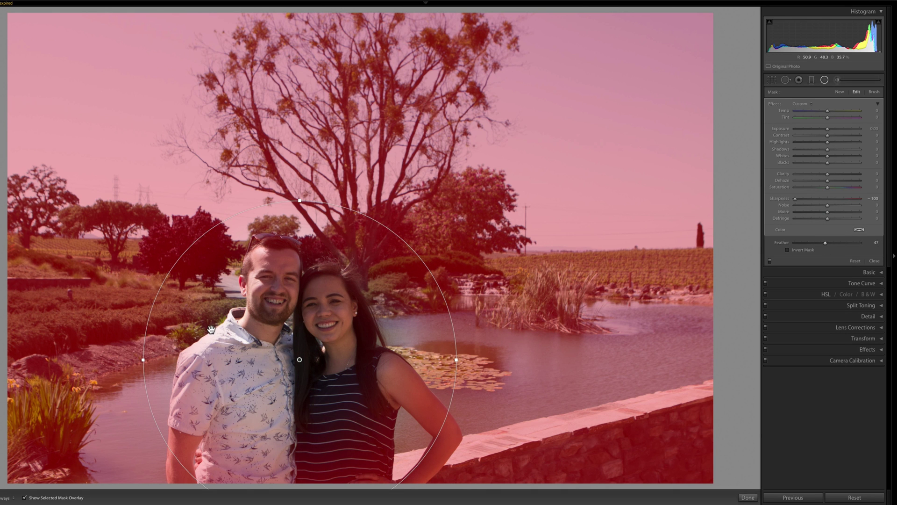
left_click_drag(457, 359, 472, 357)
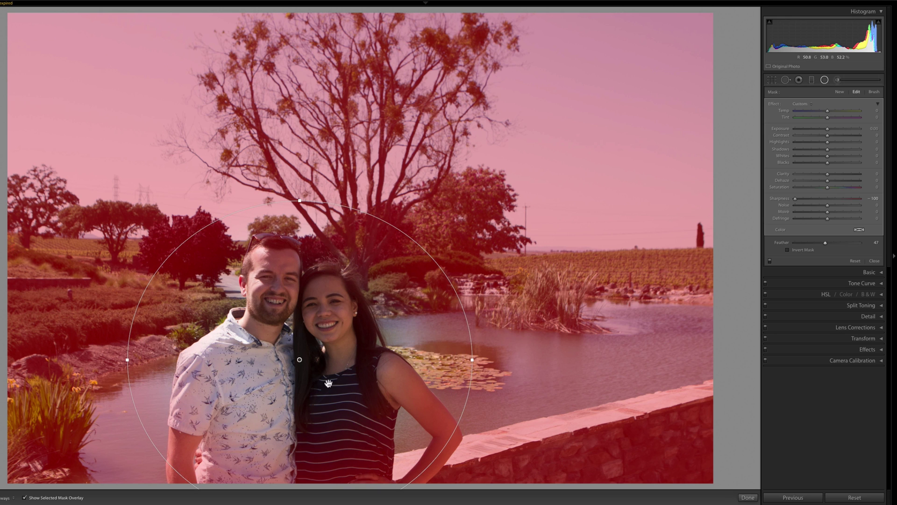
left_click(874, 92)
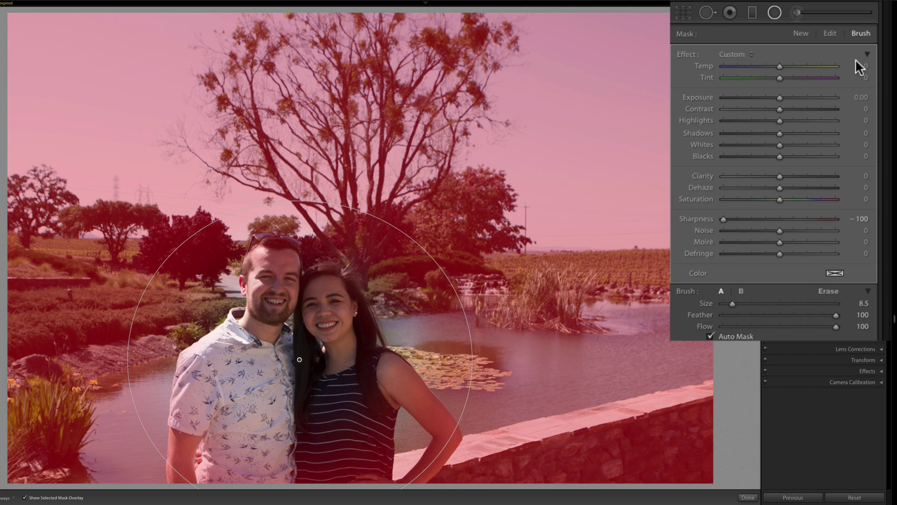
left_click(821, 291)
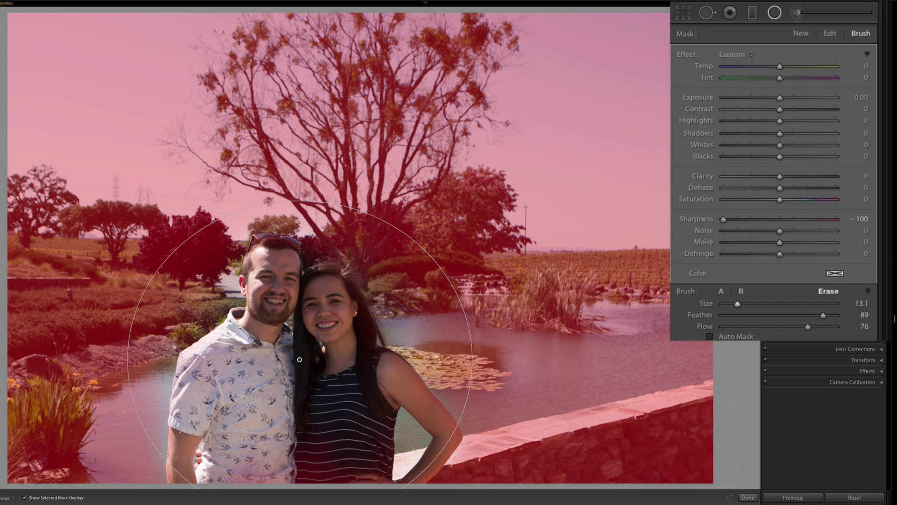
Reselect the couple's radial filter, hide the overlay, and try Clarity −100 before resetting it to 0.
left_click(748, 497)
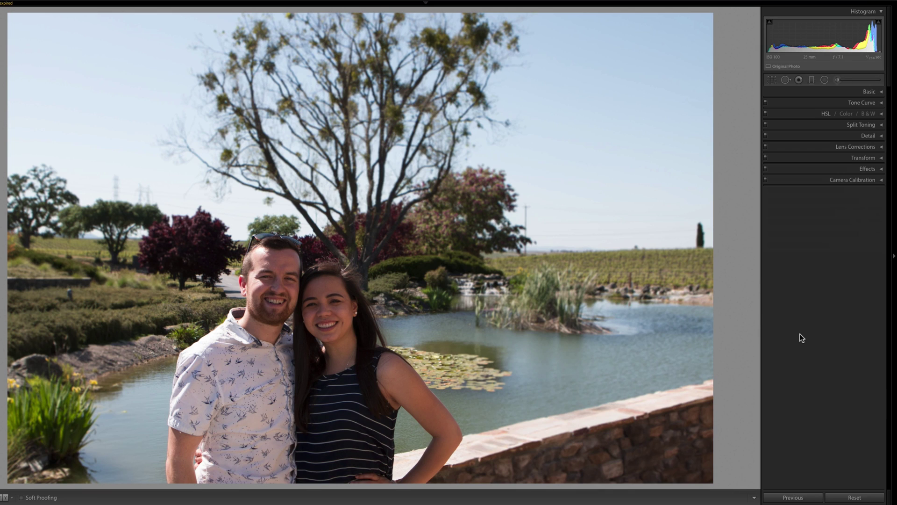
left_click(824, 80)
left_click(298, 359)
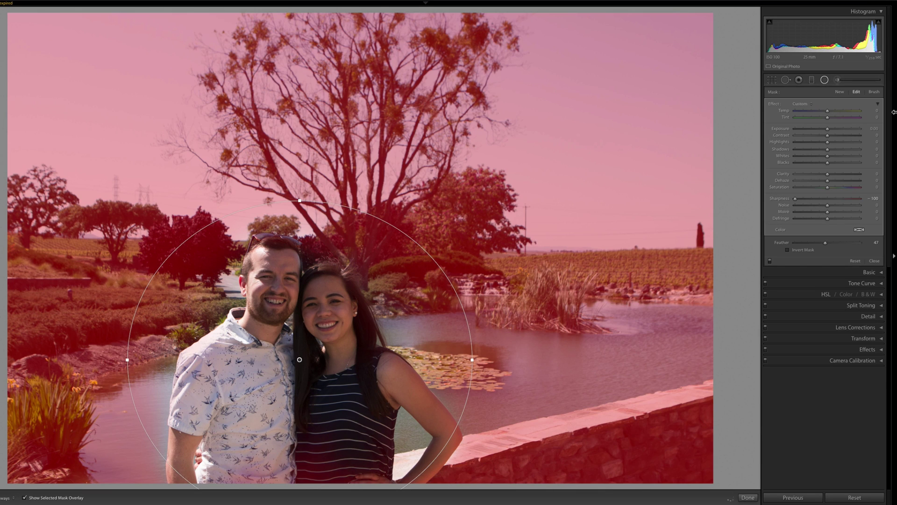
left_click(25, 498)
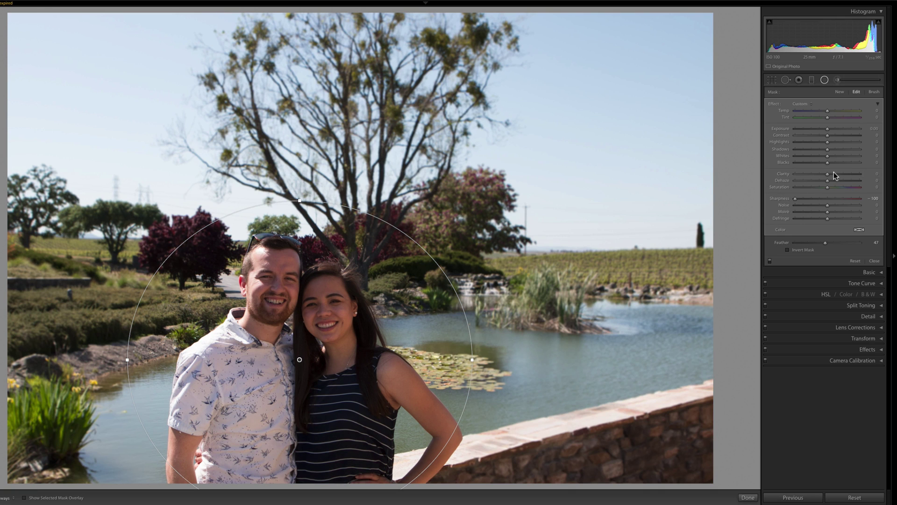
left_click(805, 173)
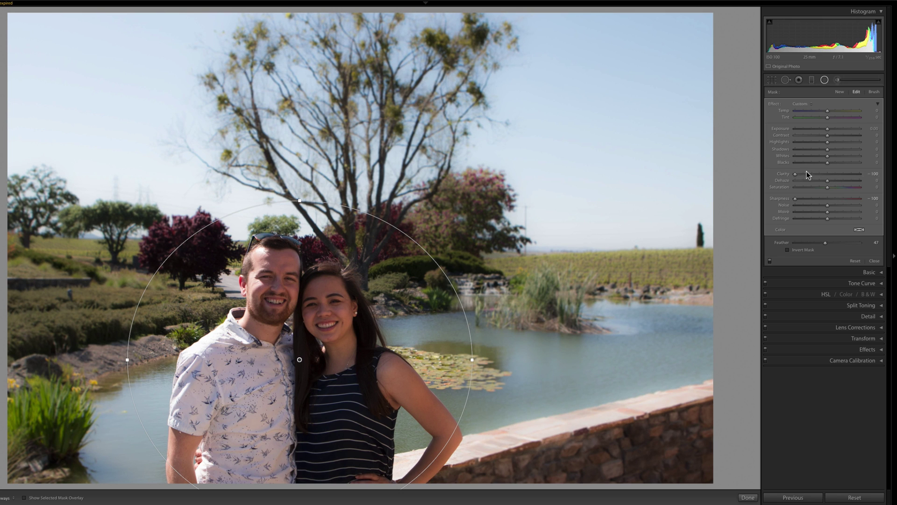
double_click(797, 174)
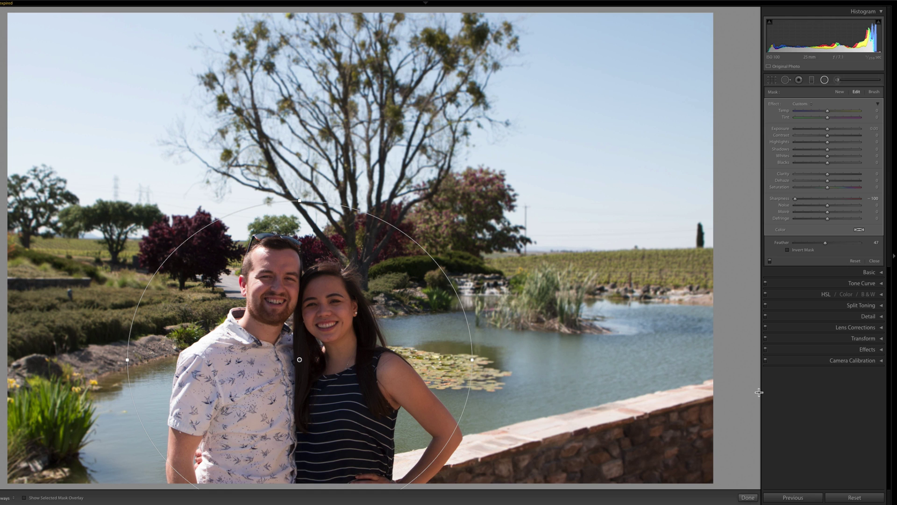
Draw a trial radial filter over the couple with Sharpness −100, then delete it.
left_click(746, 497)
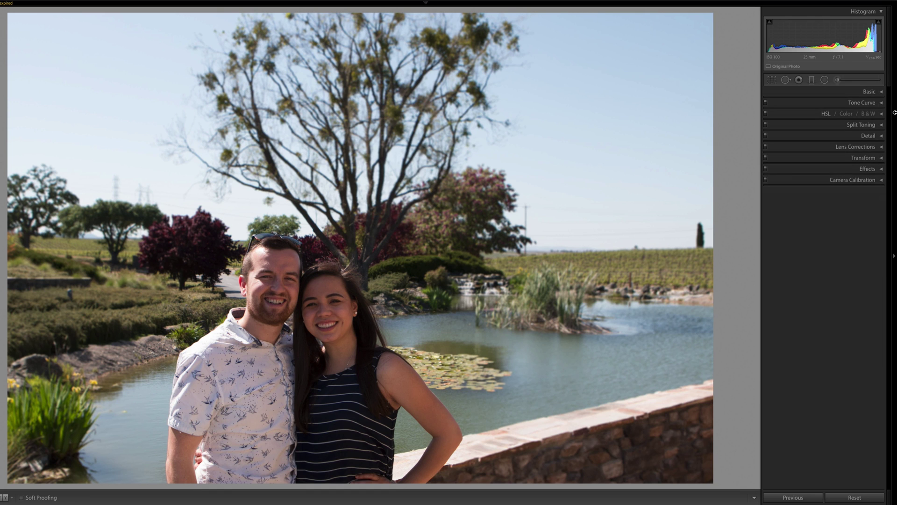
left_click(827, 80)
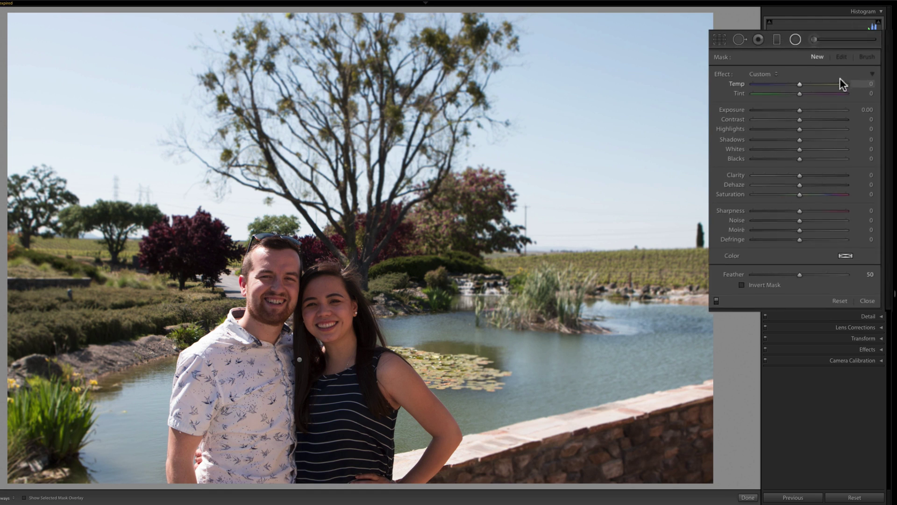
left_click_drag(295, 337, 418, 452)
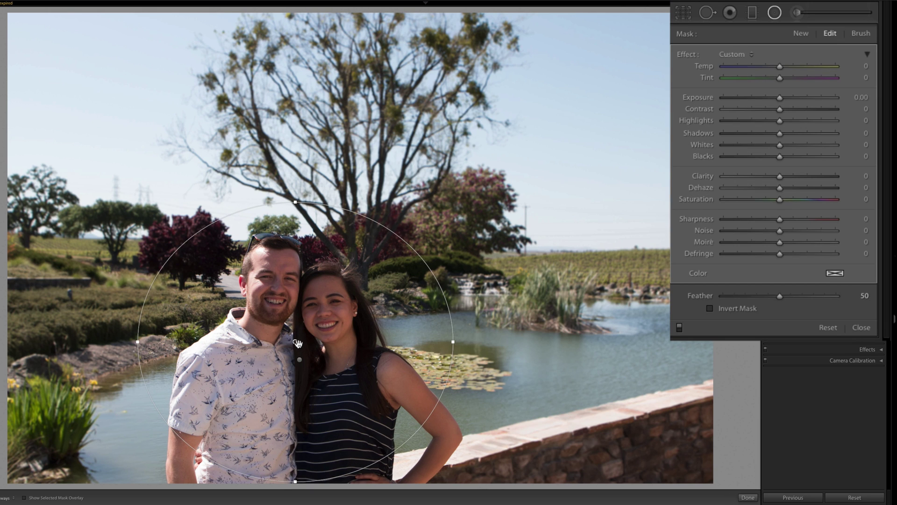
left_click_drag(298, 344, 299, 365)
left_click_drag(754, 219, 692, 220)
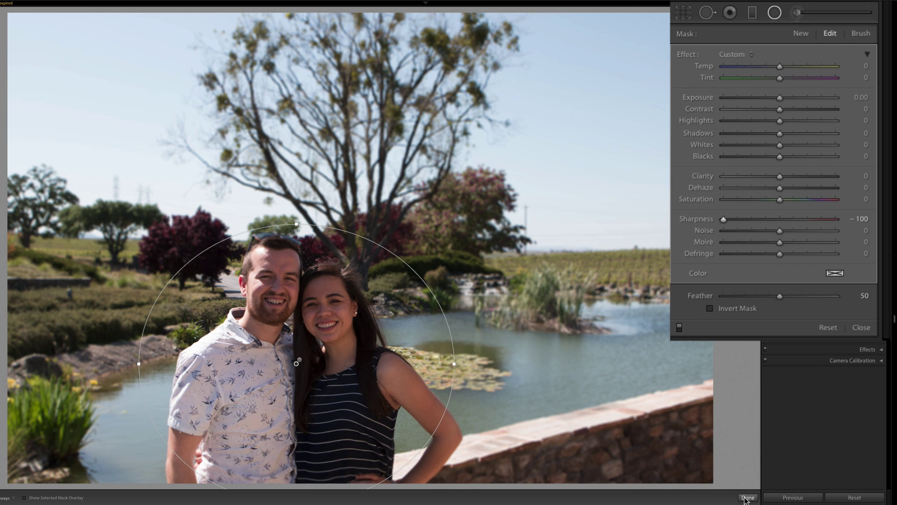
key("BackSpace")
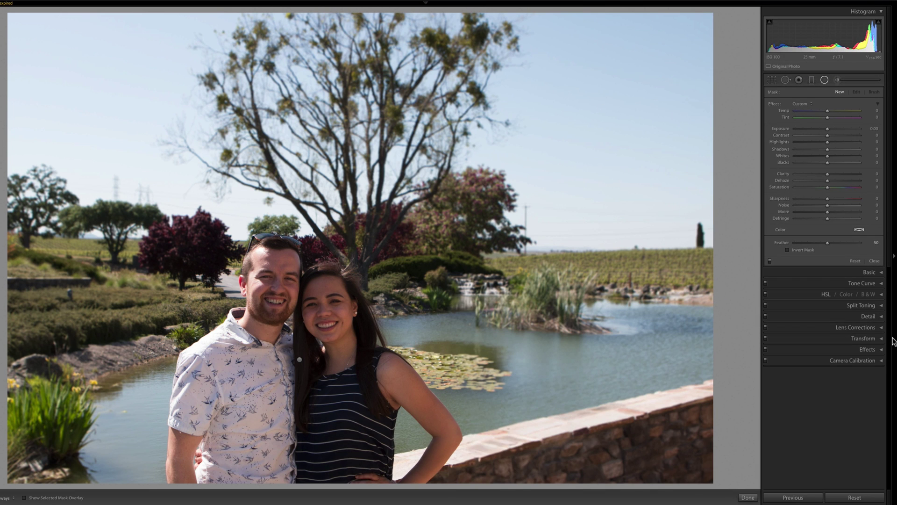
Toggle the Before/After view, then delete the radial filter pinned on the man's shirt.
key("backslash")
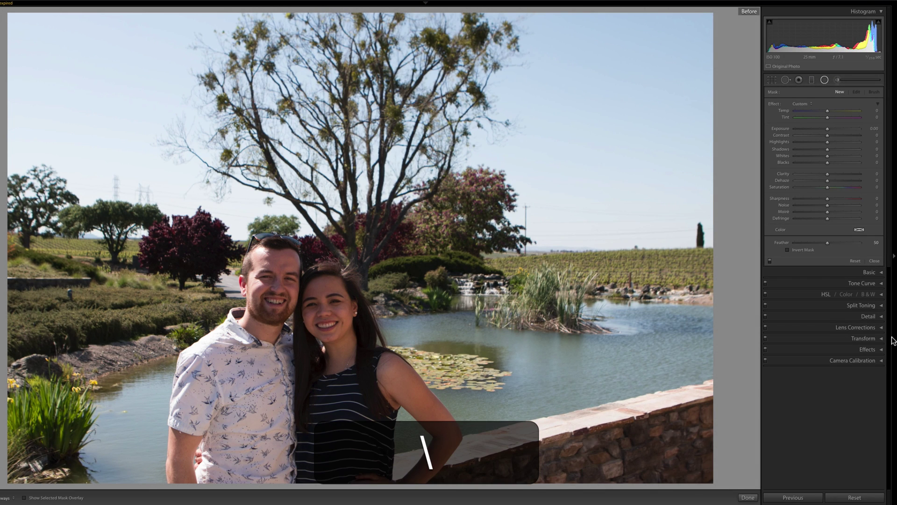
key("backslash")
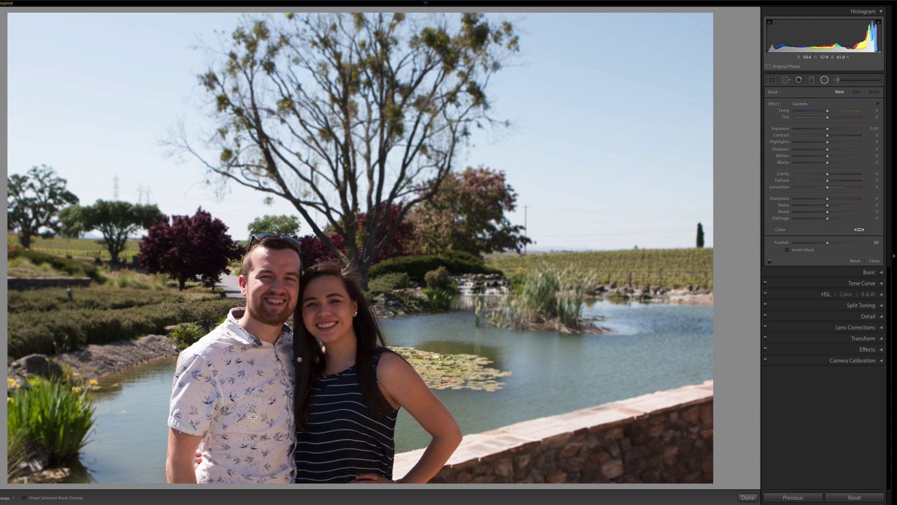
left_click(298, 361)
key("BackSpace")
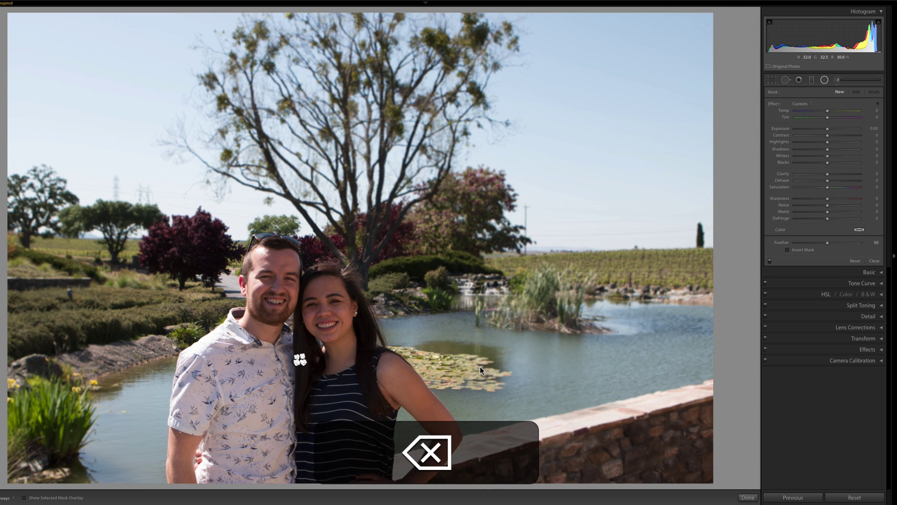
Set up the Adjustment Brush with Sharpness −100 and Size 31.7.
left_click(839, 82)
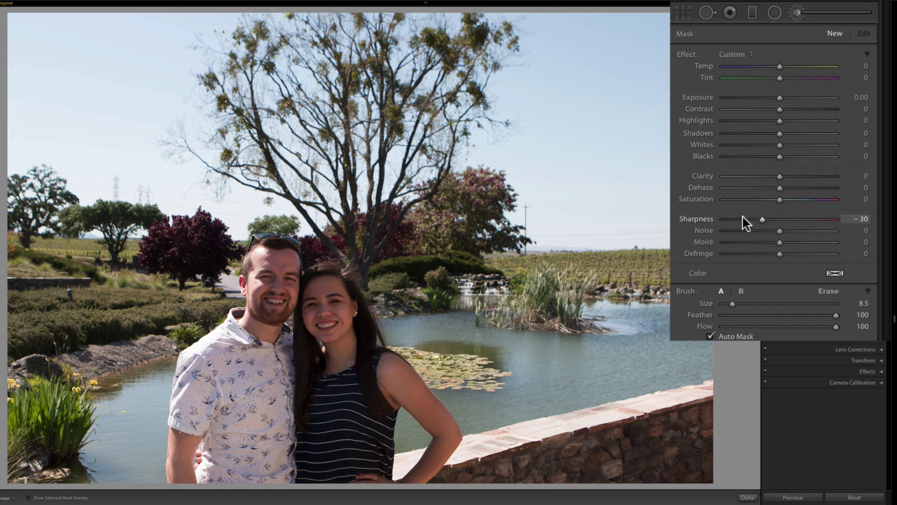
left_click_drag(743, 220, 715, 219)
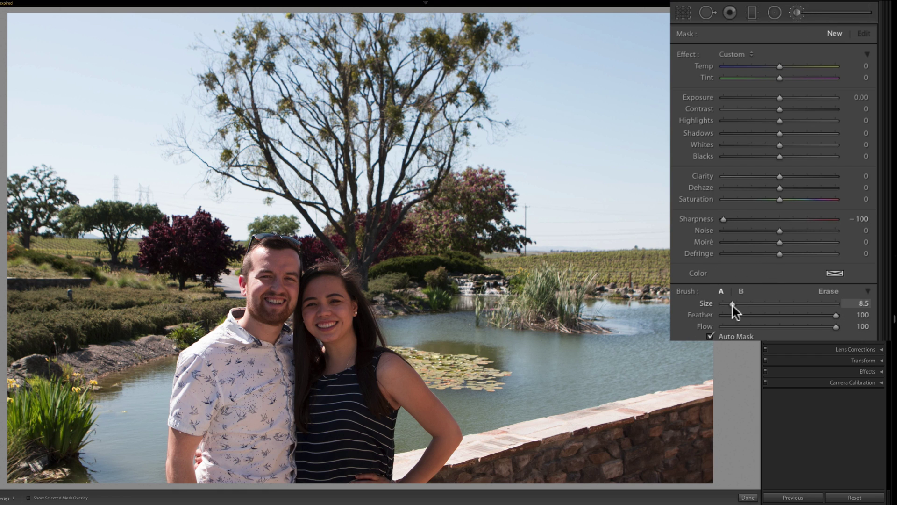
left_click_drag(732, 304, 759, 304)
Paint the background trees and sky with three separate brush masks.
key("h")
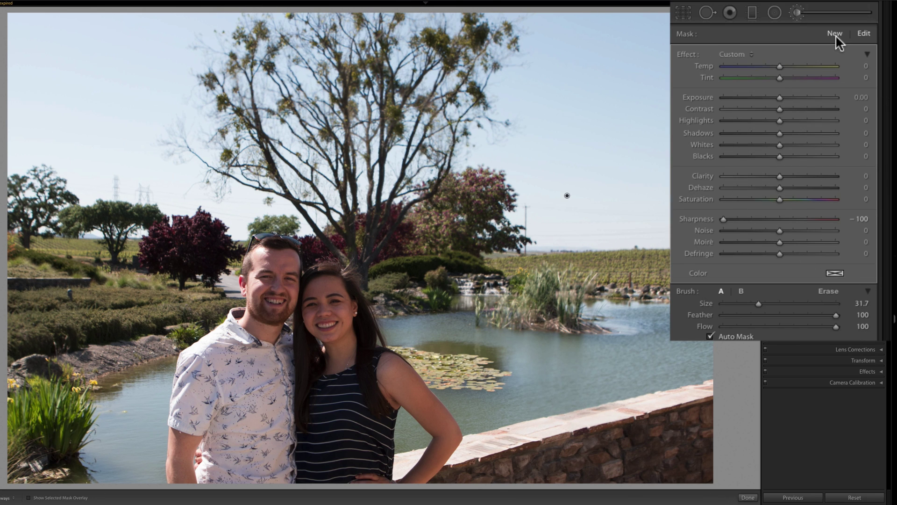
left_click(835, 33)
key("h")
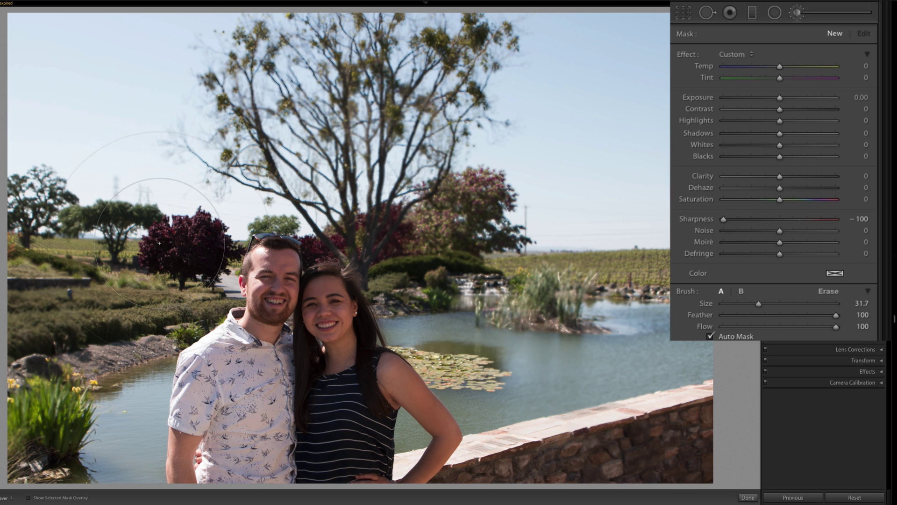
key("h")
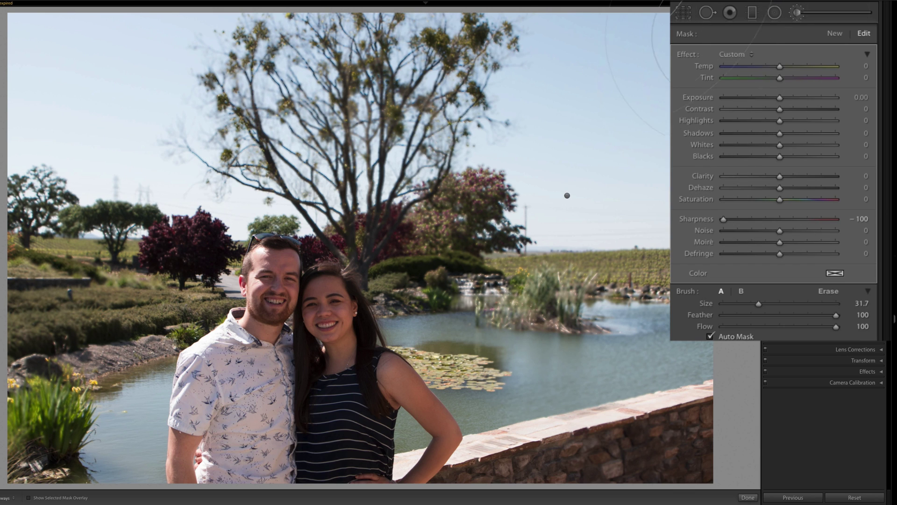
left_click(835, 34)
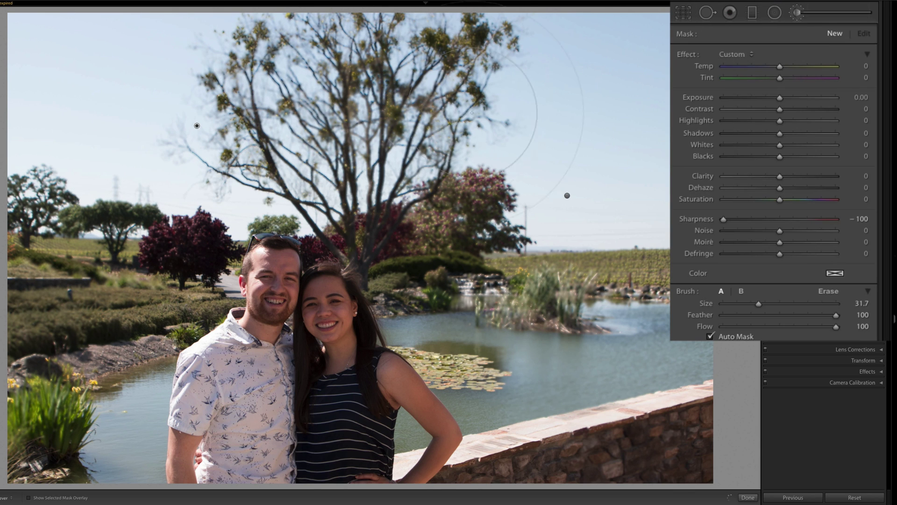
key("h")
key("h")
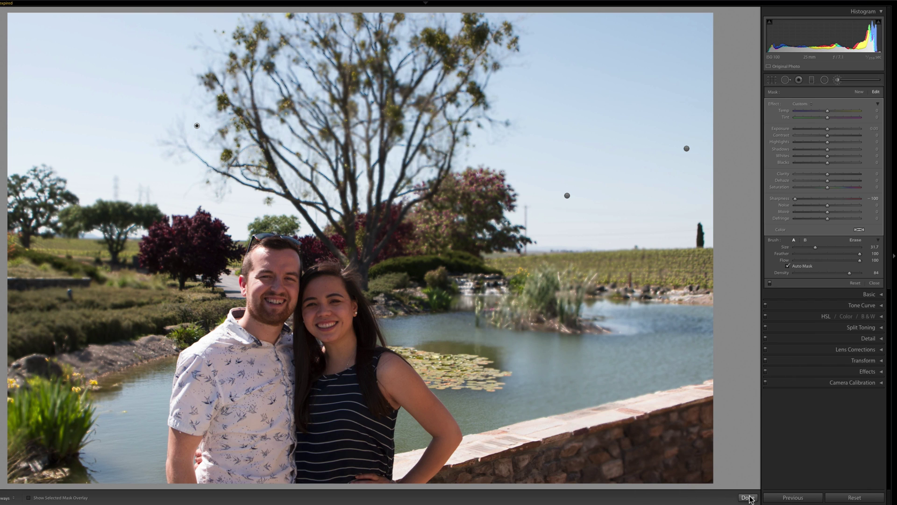
Close the adjustment brush with Done, keeping the −100 sharpness background softening.
left_click(748, 497)
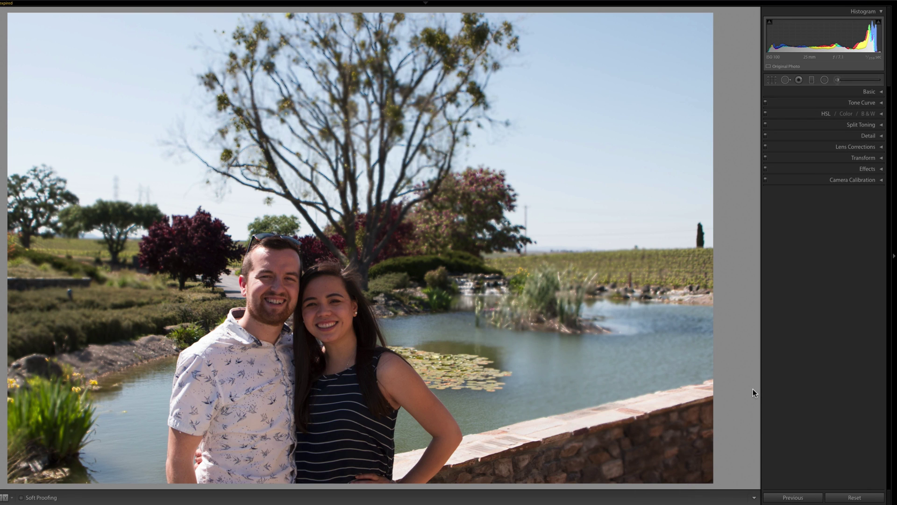